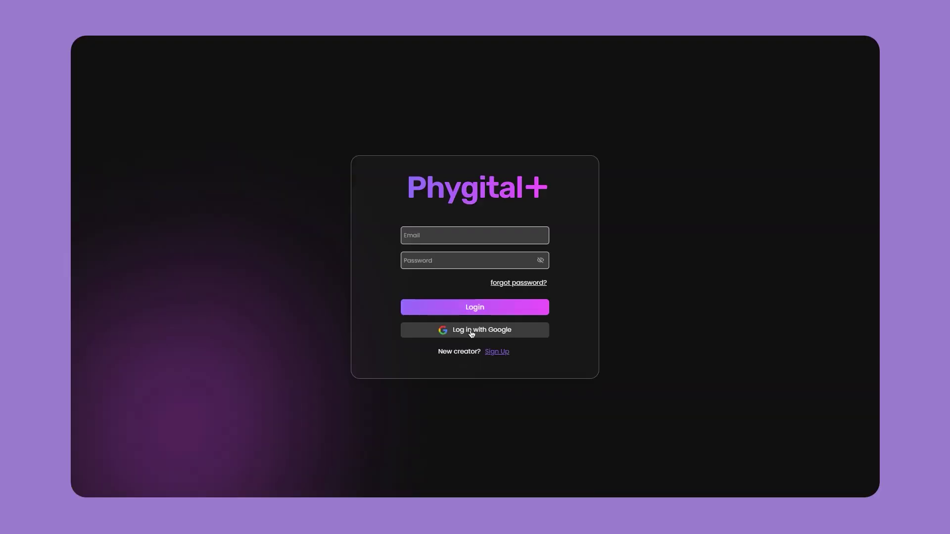
Log in, add a RevAnimated Stable Diffusion node from Styles, and start the ocean-at-dusk prompt
{"action": "left_click", "coordinate": [471, 332]}
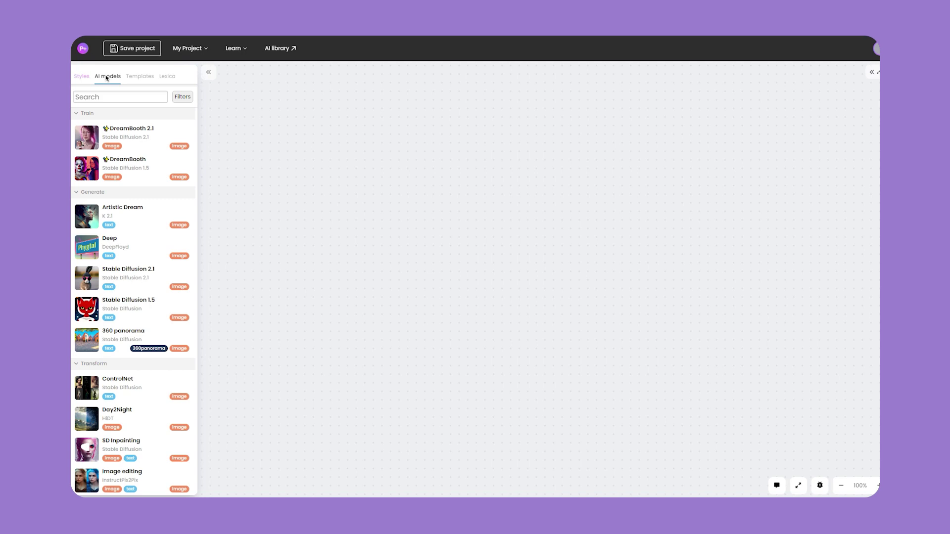
{"action": "left_click", "coordinate": [81, 77]}
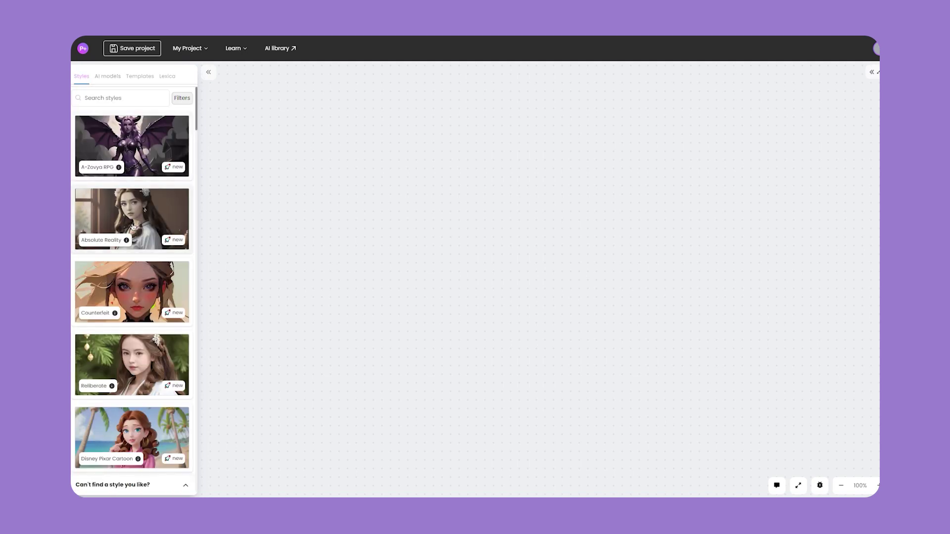
{"action": "scroll", "coordinate": [135, 237], "scroll_direction": "down", "scroll_amount": 3}
{"action": "scroll", "coordinate": [134, 238], "scroll_direction": "down", "scroll_amount": 3}
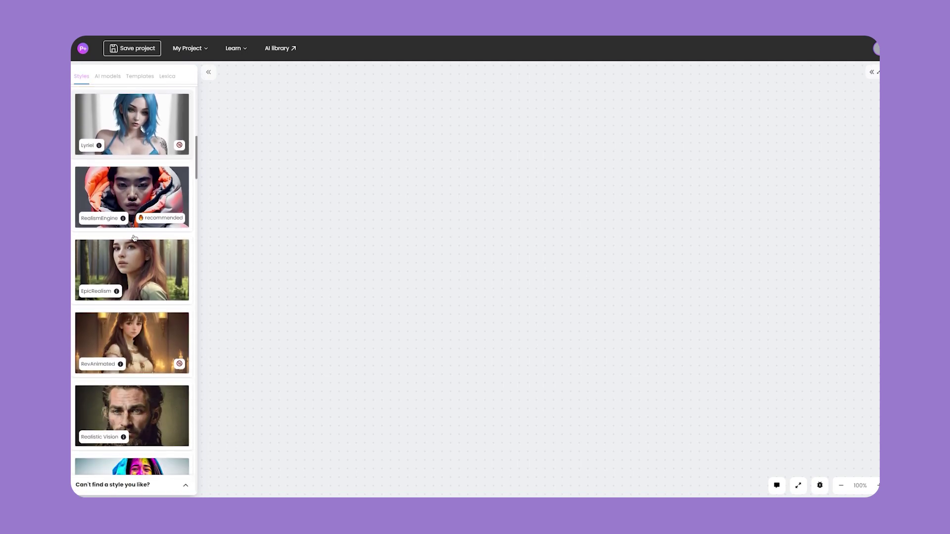
{"action": "scroll", "coordinate": [126, 260], "scroll_direction": "down", "scroll_amount": 2}
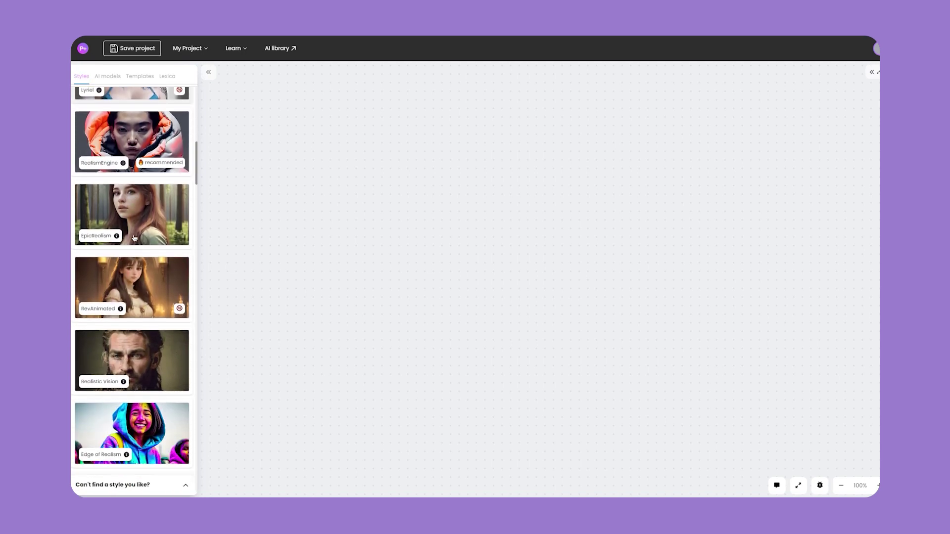
{"action": "left_click", "coordinate": [113, 282]}
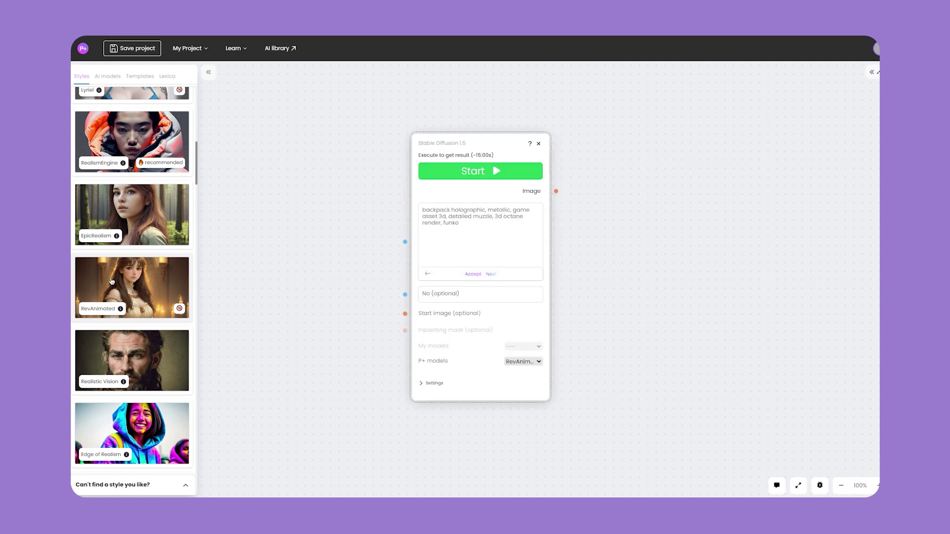
{"action": "left_click", "coordinate": [423, 210]}
{"action": "type", "text": "view of the ocean, small waves, at dusk, 4k, rule of thirds, extreme detail, intricate ink illust"}
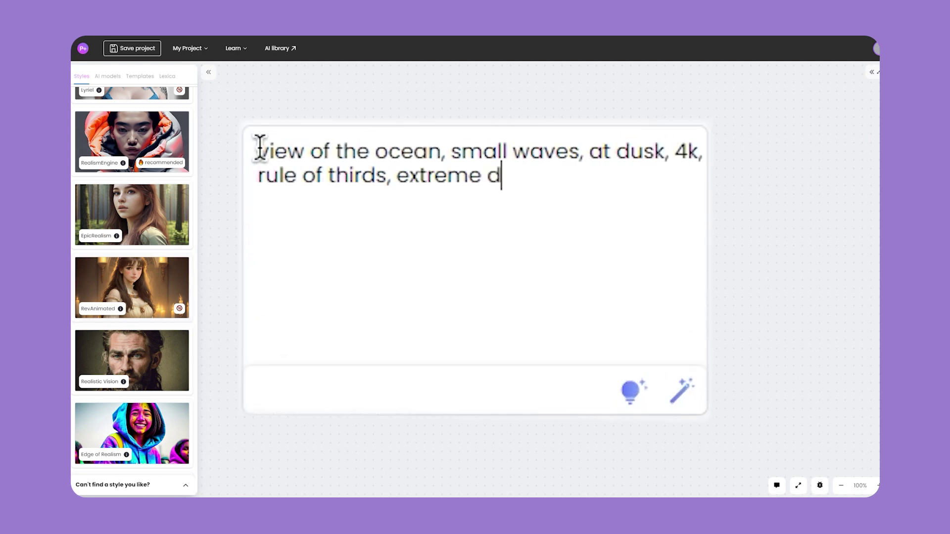
{"action": "type", "text": "ration, trending on artstation, cgsociety, hd, realistic lighting, high detailed"}
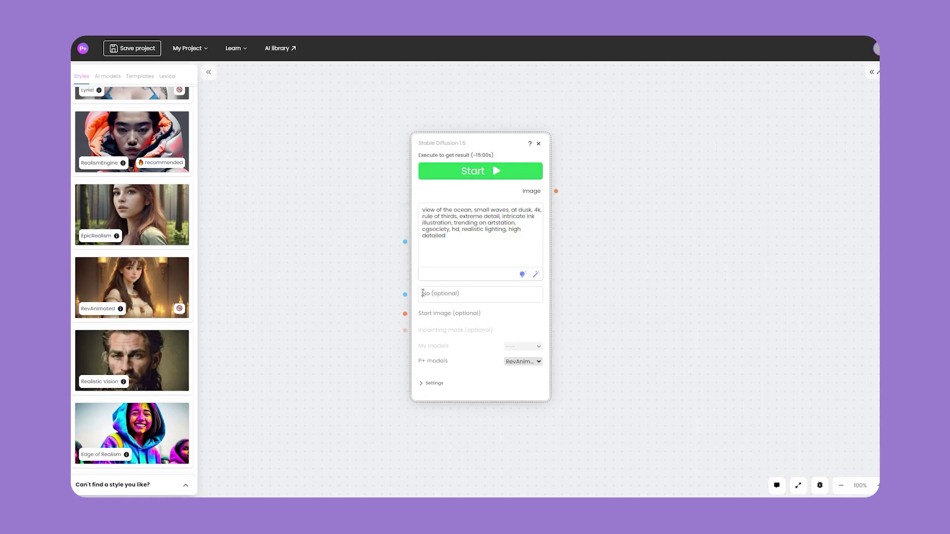
Paste the unwanted-artefacts negative prompt and set the node width to 1024
{"action": "type", "text": "watermark, disfigured, kitsch, ugly, oversaturated, grain, low-res, Deformed, blurry, bad anatomy, disfigured, poorly drawn face, mutation, mutated, extra limb, ugly, poorly drawn hands, missing limb, blurry, floating limbs, disconnected limbs, malformed hands, blur, out of focus, long neck, long body, ugly, disgusting, poorly drawn, childish, mutilated, , mangled, old, surreal, amateur, poorly drawn, ugly, flat"}
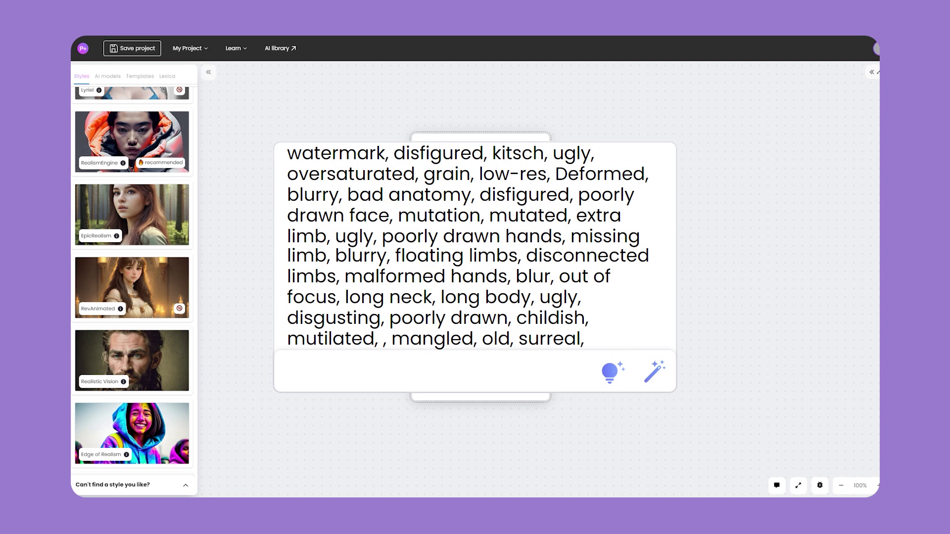
{"action": "left_click", "coordinate": [428, 385]}
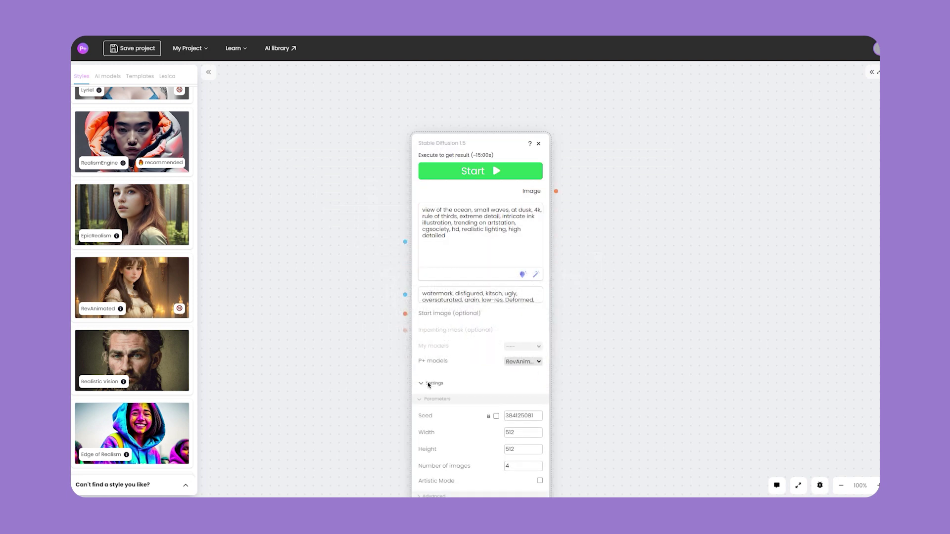
{"action": "double_click", "coordinate": [511, 432]}
{"action": "type", "text": "1"}
{"action": "scroll", "coordinate": [486, 415], "scroll_direction": "down", "scroll_amount": 3}
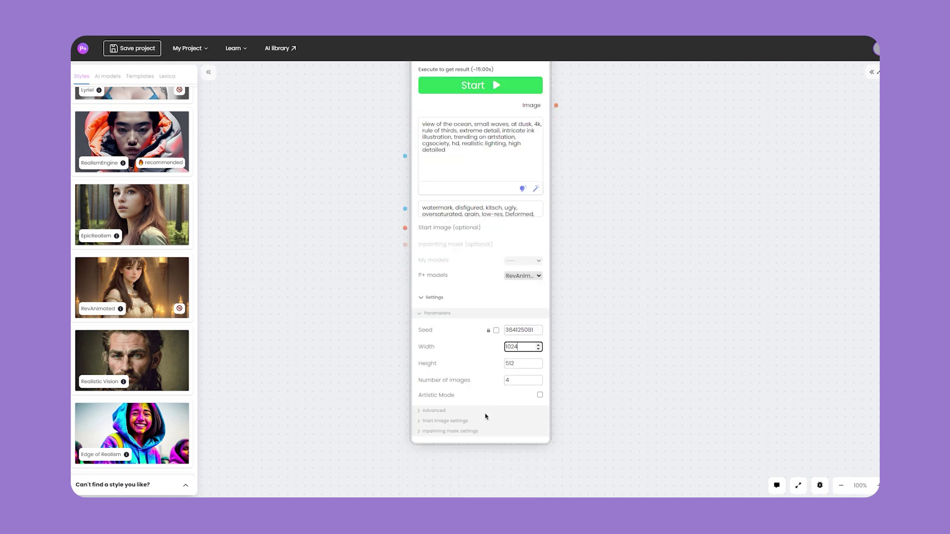
{"action": "left_click", "coordinate": [421, 412]}
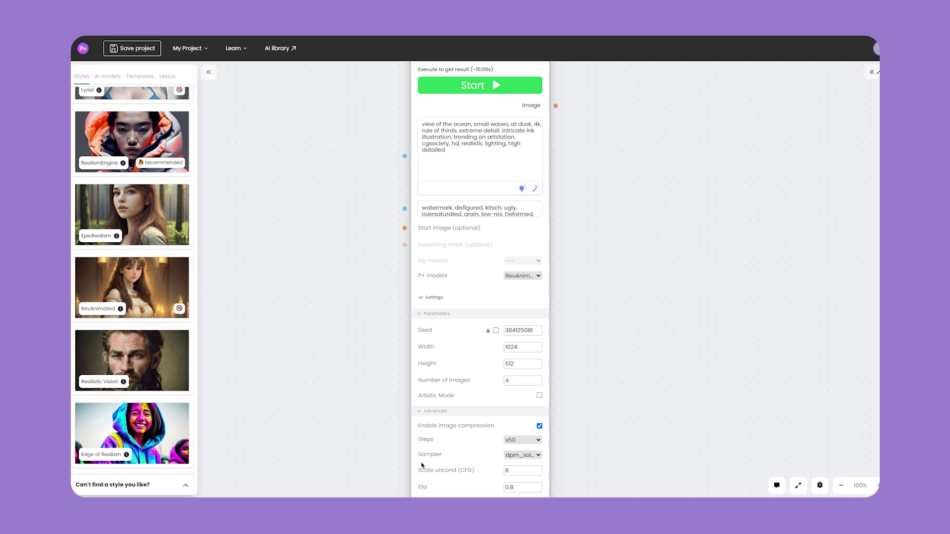
{"action": "scroll", "coordinate": [425, 463], "scroll_direction": "down", "scroll_amount": 3}
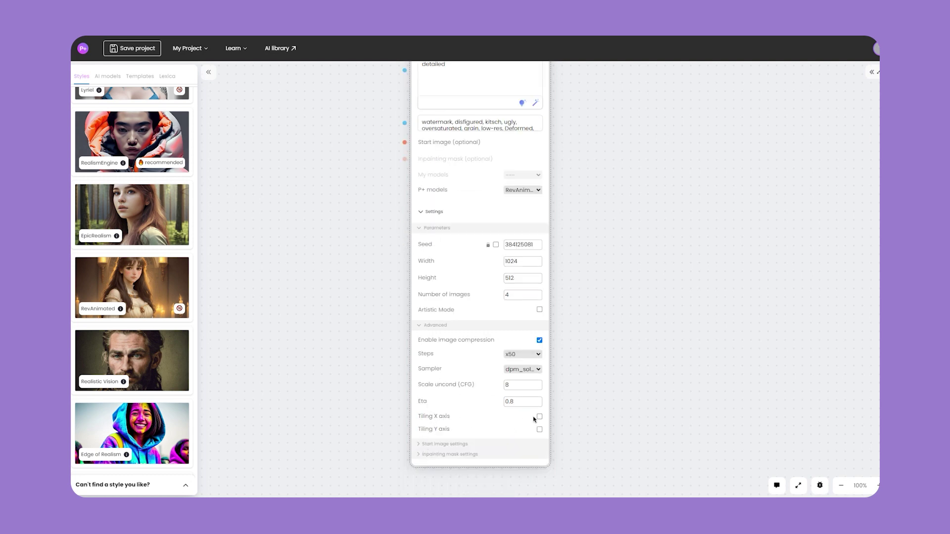
{"action": "scroll", "coordinate": [540, 417], "scroll_direction": "up", "scroll_amount": 5}
Generate four ocean images, then preview two of them at full size
{"action": "left_click", "coordinate": [468, 85]}
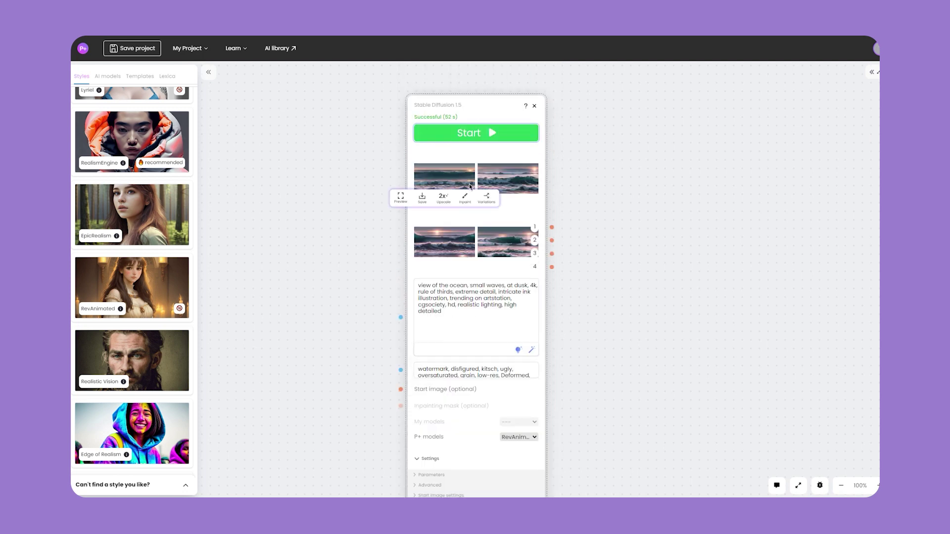
{"action": "left_click", "coordinate": [423, 238]}
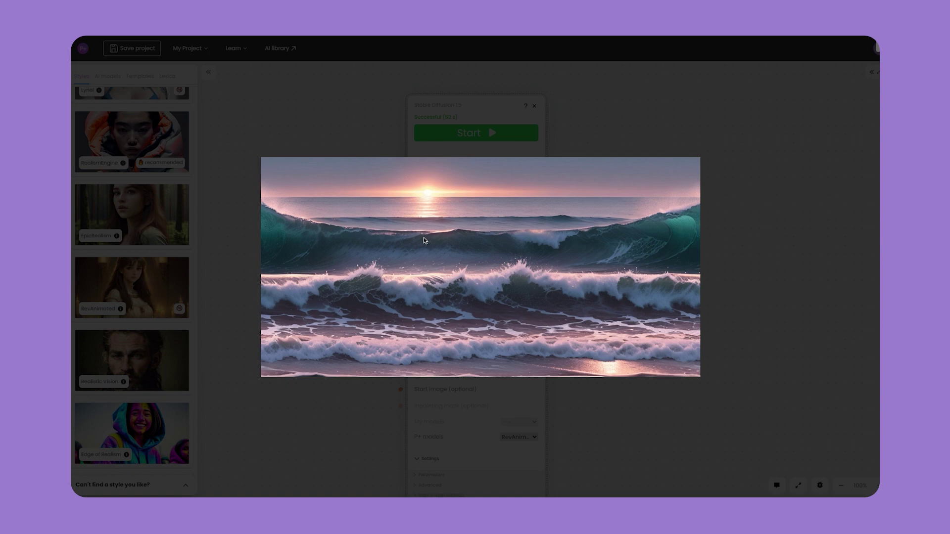
{"action": "left_click", "coordinate": [472, 237]}
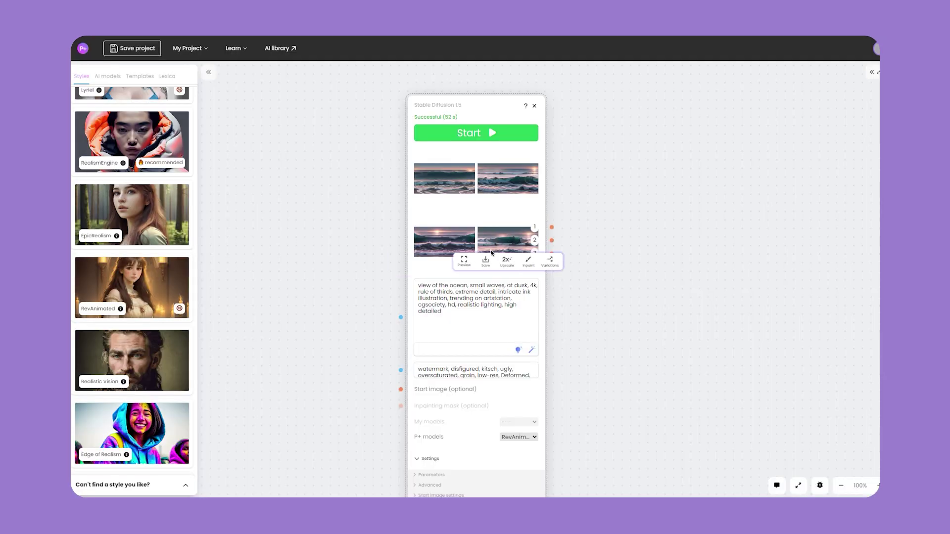
{"action": "left_click", "coordinate": [462, 253]}
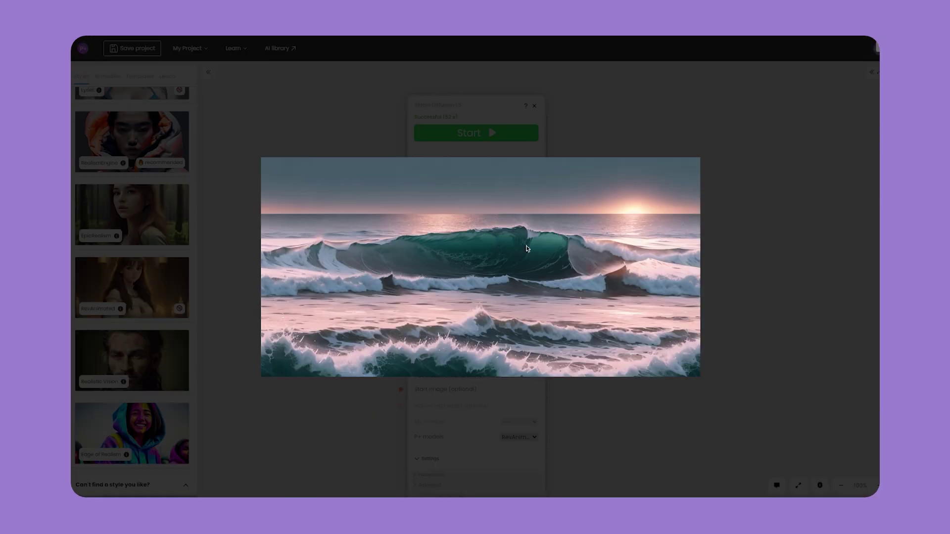
{"action": "left_click", "coordinate": [486, 247]}
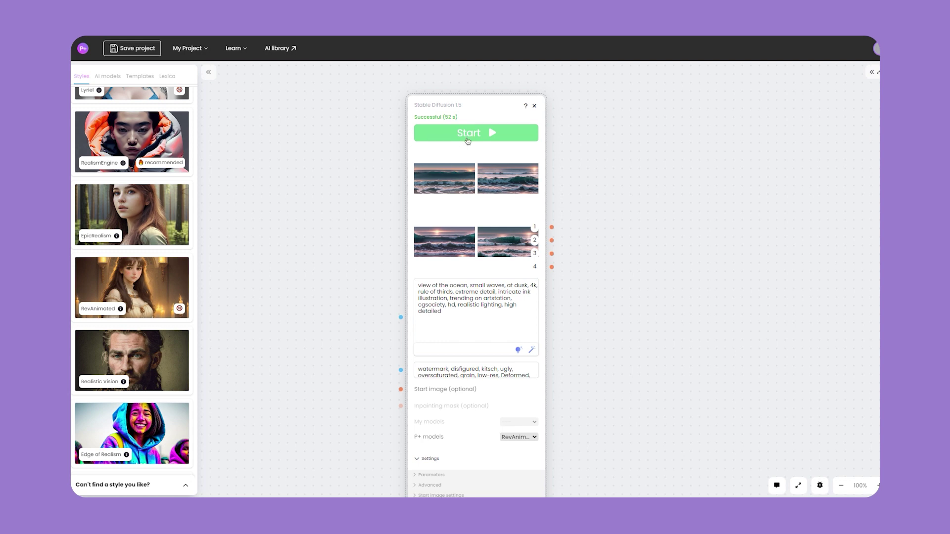
{"action": "mouse_move", "coordinate": [507, 179]}
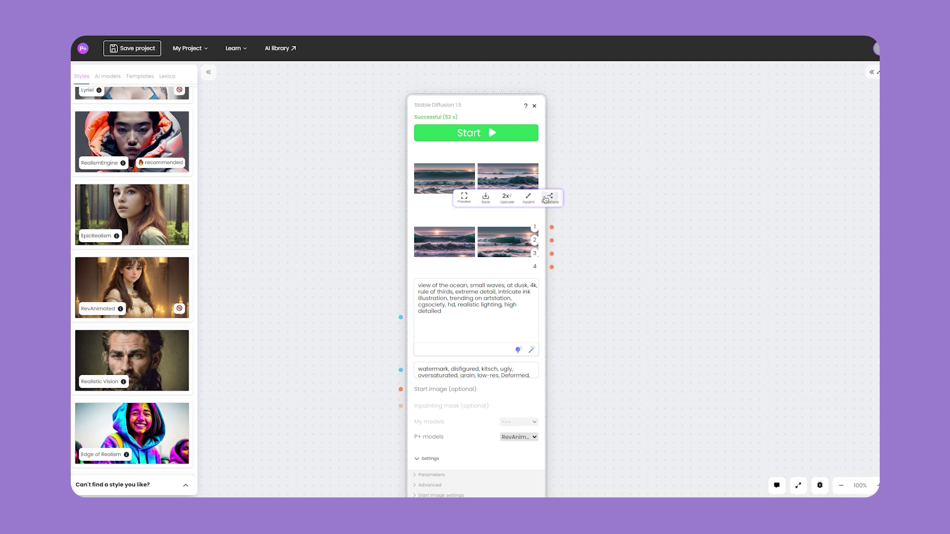
Create a Variations node from one of the ocean-at-dusk results
{"action": "left_click", "coordinate": [550, 198]}
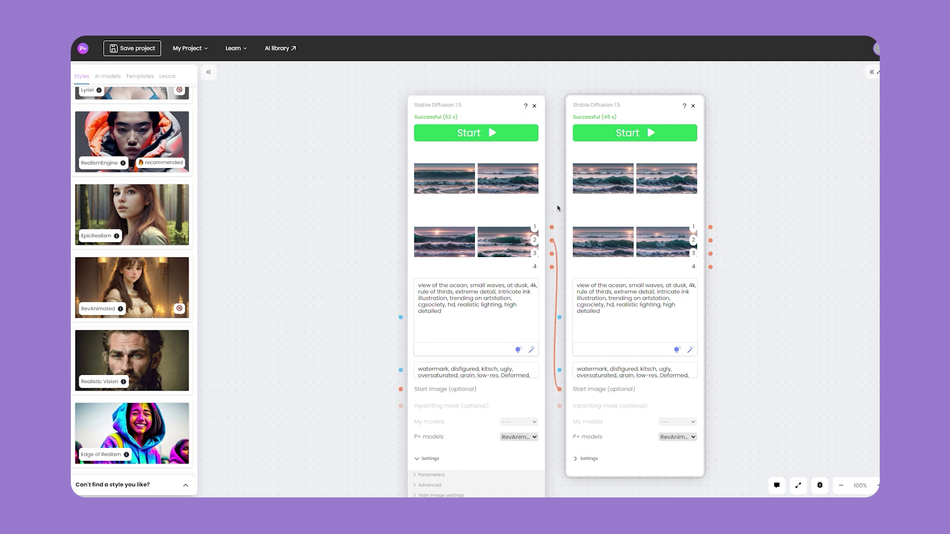
{"action": "mouse_move", "coordinate": [602, 178]}
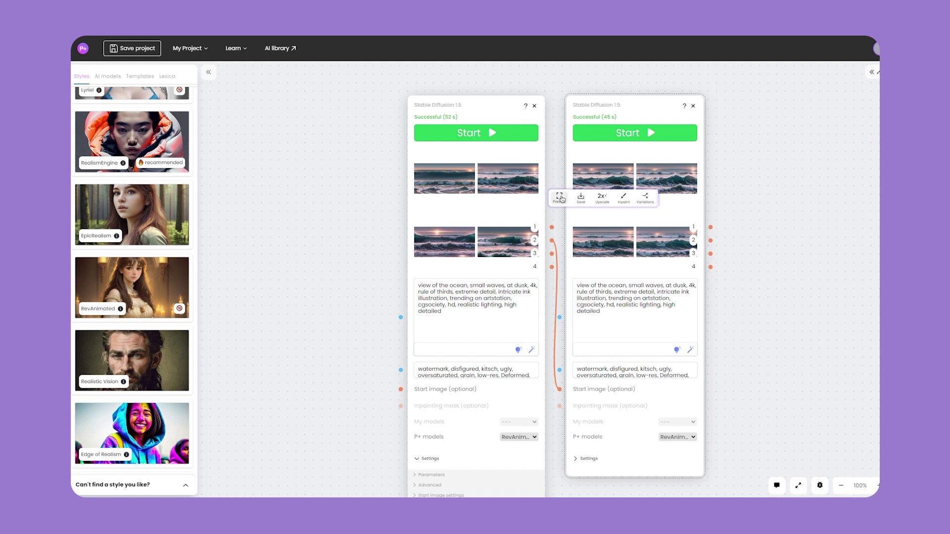
Apply 2x Upscale to the ocean variations and save three upscaled images
{"action": "left_click", "coordinate": [602, 201]}
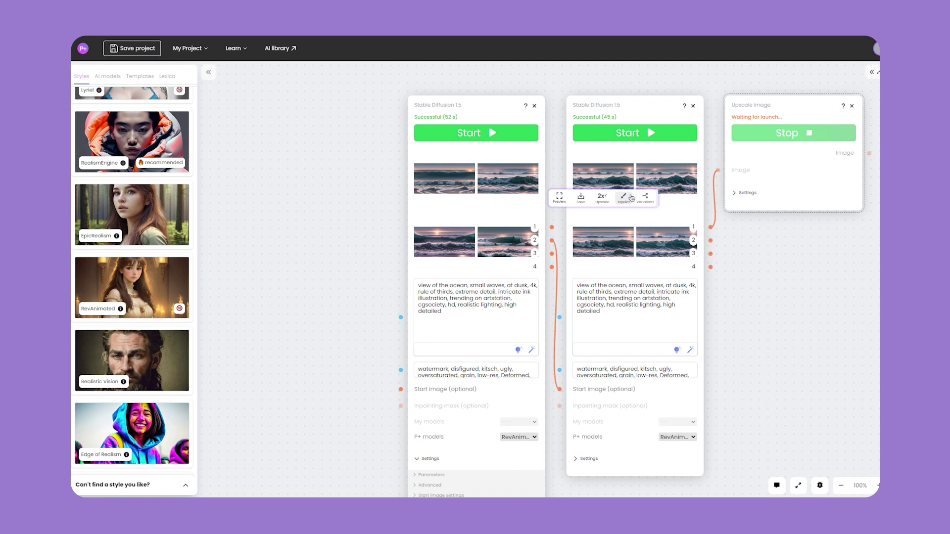
{"action": "left_click", "coordinate": [667, 199]}
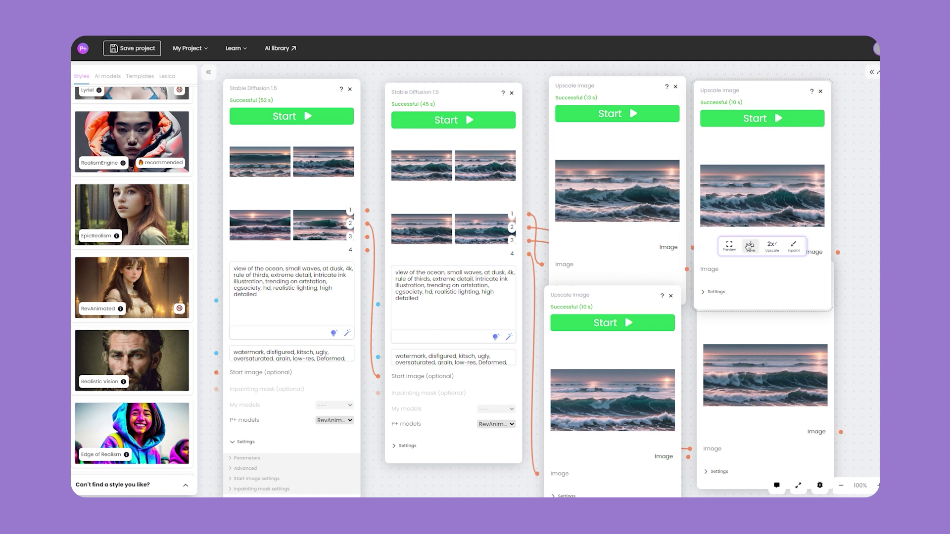
{"action": "left_click", "coordinate": [750, 245]}
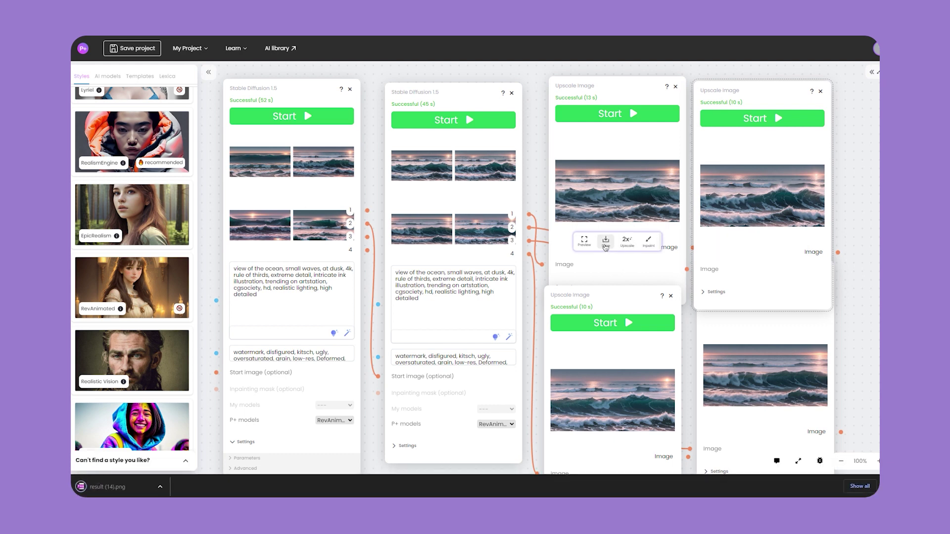
{"action": "left_click", "coordinate": [606, 240]}
{"action": "left_click", "coordinate": [602, 449]}
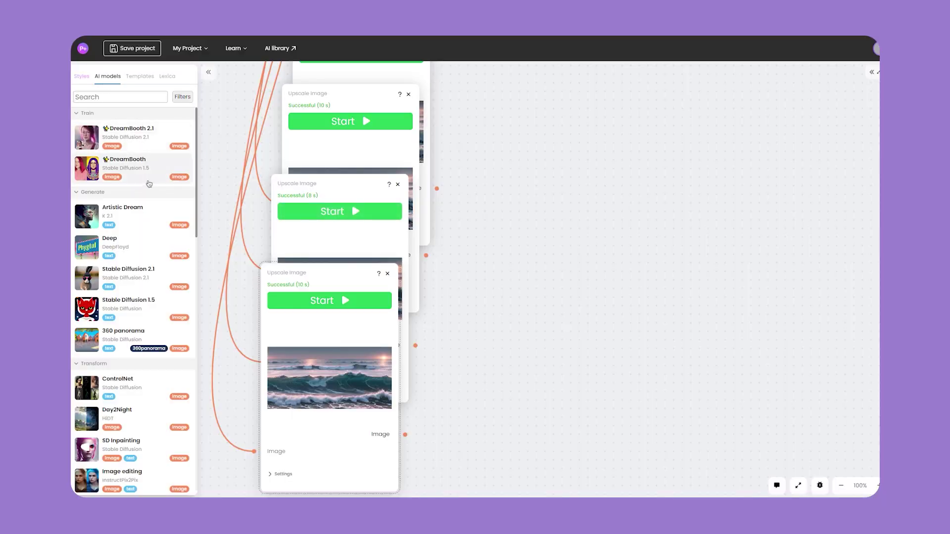
{"action": "scroll", "coordinate": [149, 185], "scroll_direction": "down", "scroll_amount": 5}
{"action": "scroll", "coordinate": [148, 185], "scroll_direction": "down", "scroll_amount": 1}
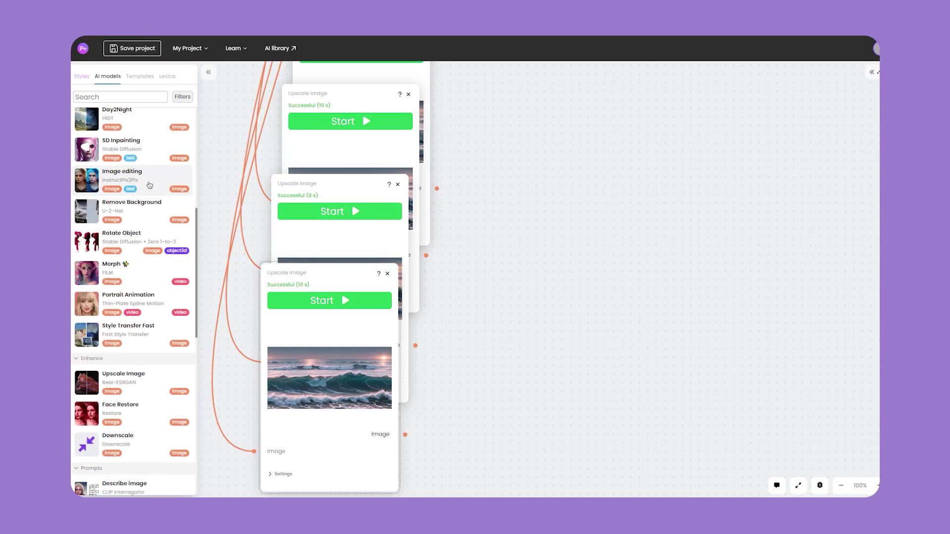
Place a Morph node beside the images and link four image outputs into its Frames input
{"action": "left_click", "coordinate": [108, 271]}
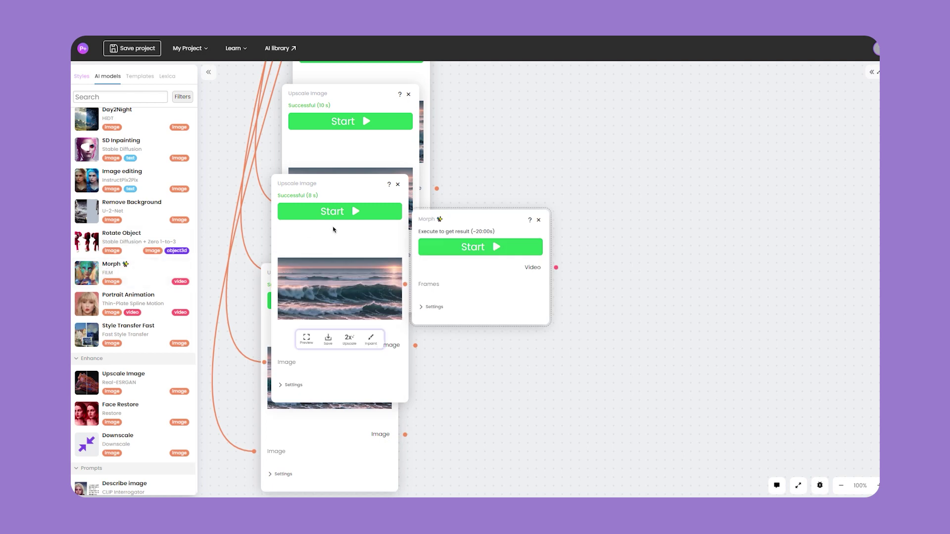
{"action": "left_click_drag", "start_coordinate": [455, 221], "coordinate": [589, 183]}
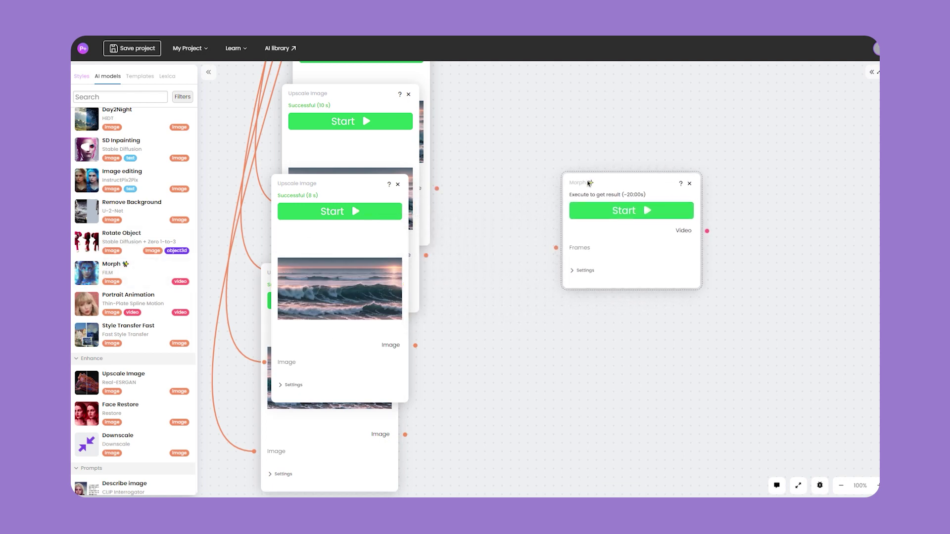
{"action": "left_click_drag", "start_coordinate": [437, 189], "coordinate": [554, 246]}
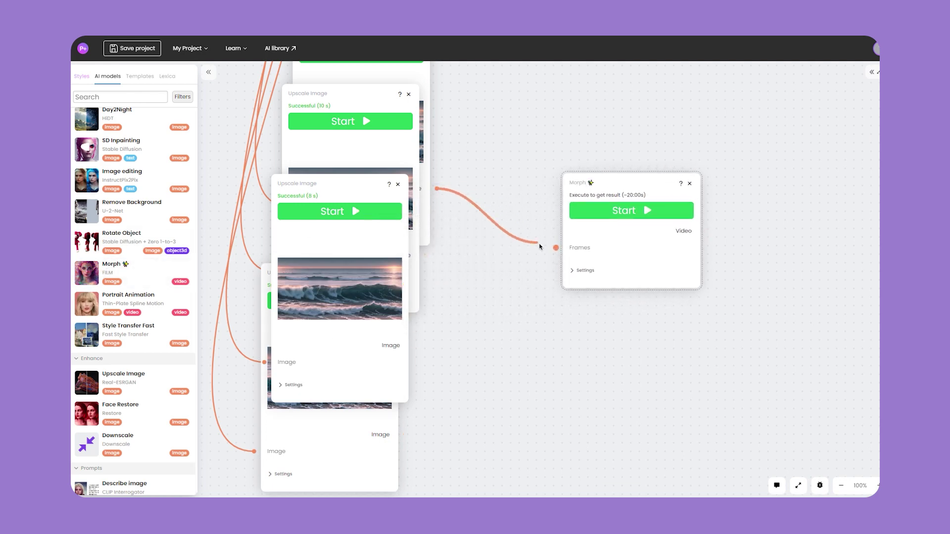
{"action": "left_click_drag", "start_coordinate": [427, 255], "coordinate": [555, 247]}
{"action": "left_click_drag", "start_coordinate": [416, 345], "coordinate": [555, 248]}
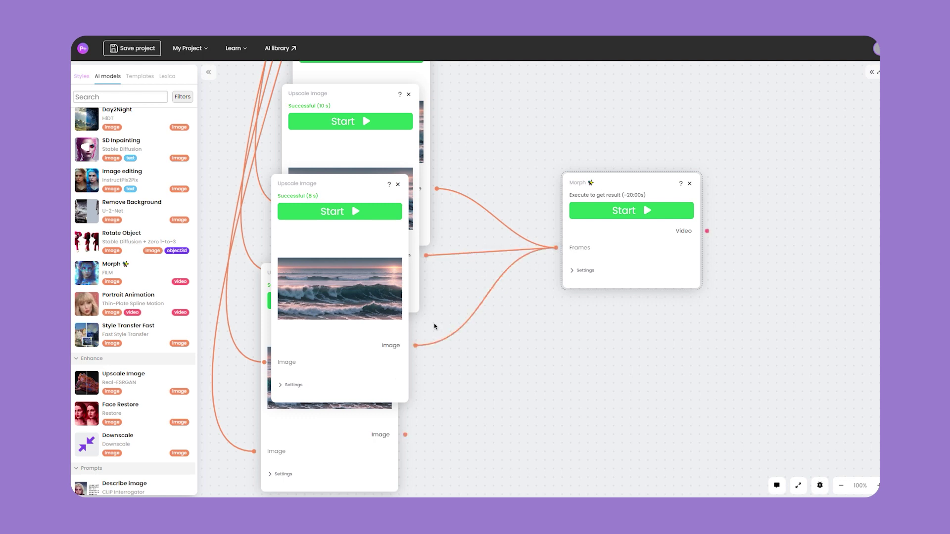
{"action": "left_click_drag", "start_coordinate": [405, 434], "coordinate": [555, 247]}
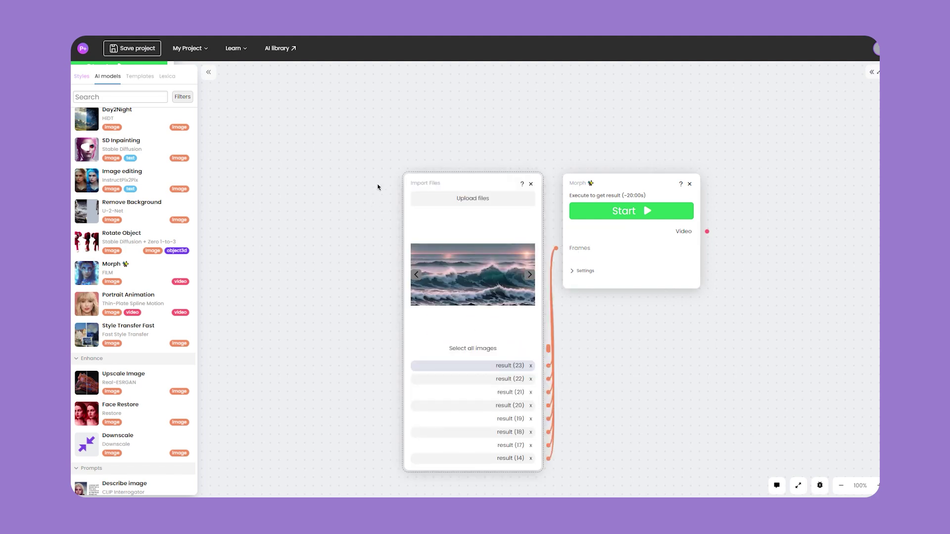
Arrange the Import Files and Morph nodes, render the wave video, and download result_video.mp4
{"action": "left_click_drag", "start_coordinate": [436, 180], "coordinate": [375, 151]}
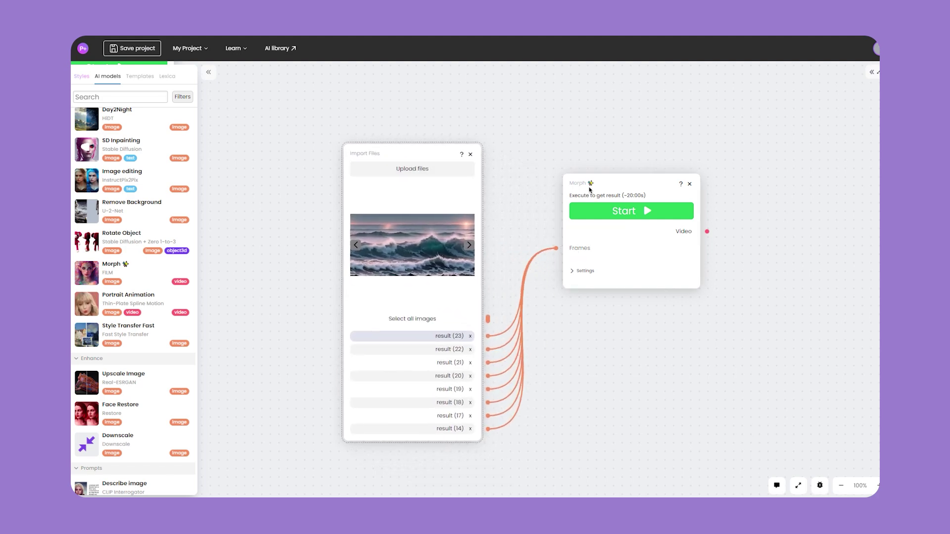
{"action": "left_click_drag", "start_coordinate": [590, 185], "coordinate": [571, 174]}
{"action": "left_click", "coordinate": [578, 201]}
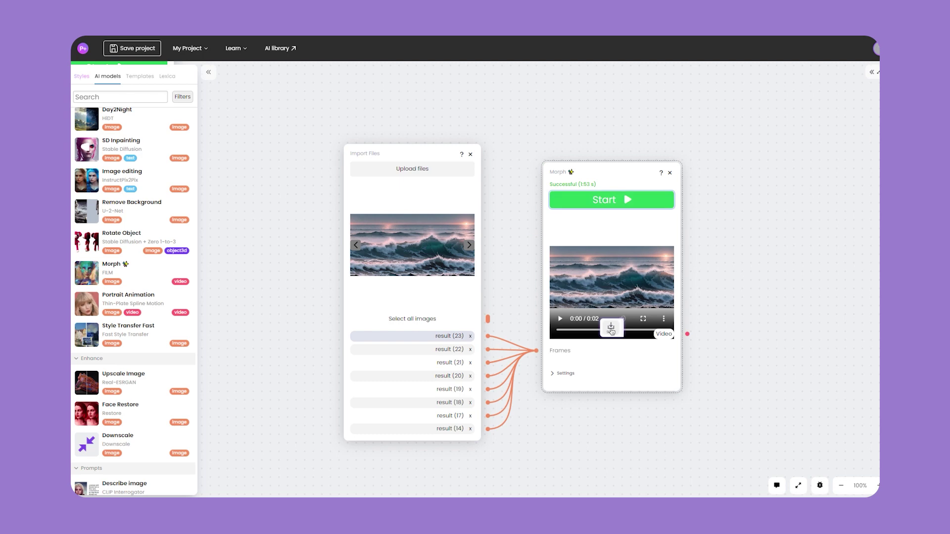
{"action": "left_click", "coordinate": [612, 327]}
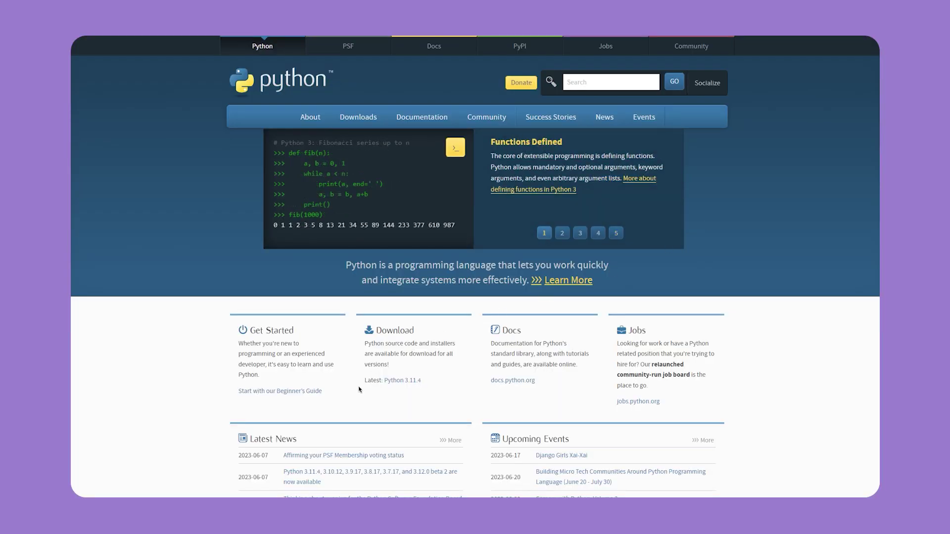
Get the 'Windows installer (64-bit)' file from the Python 3.11.4 release page
{"action": "left_click", "coordinate": [401, 381]}
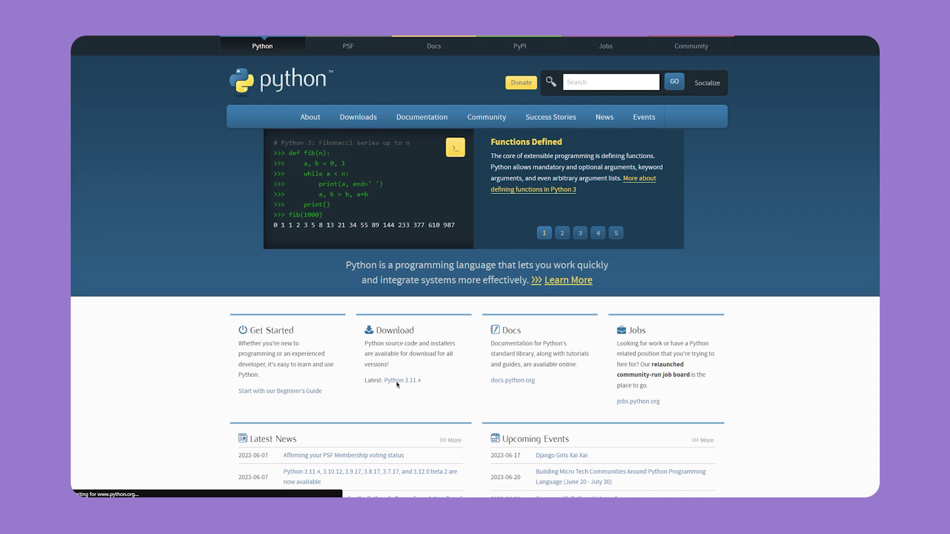
{"action": "scroll", "coordinate": [398, 384], "scroll_direction": "down", "scroll_amount": 5}
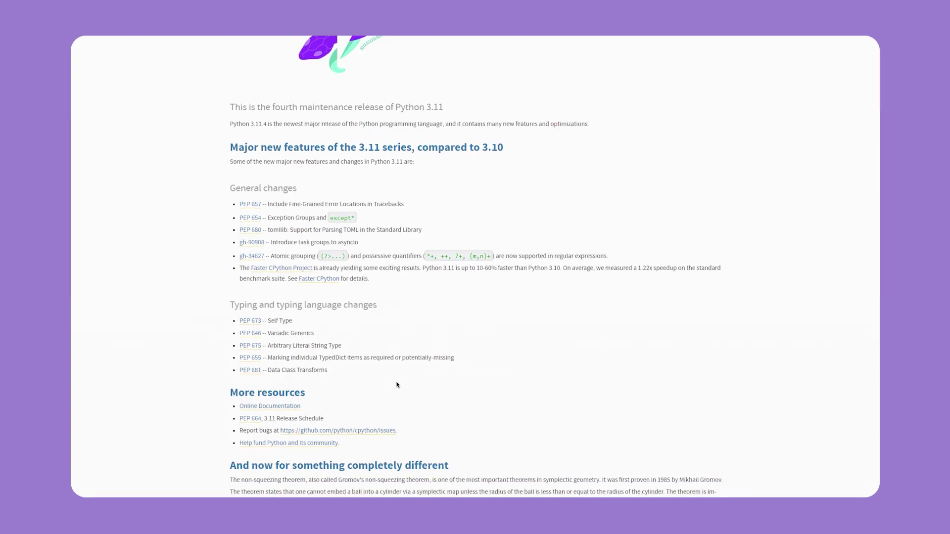
{"action": "scroll", "coordinate": [396, 384], "scroll_direction": "down", "scroll_amount": 5}
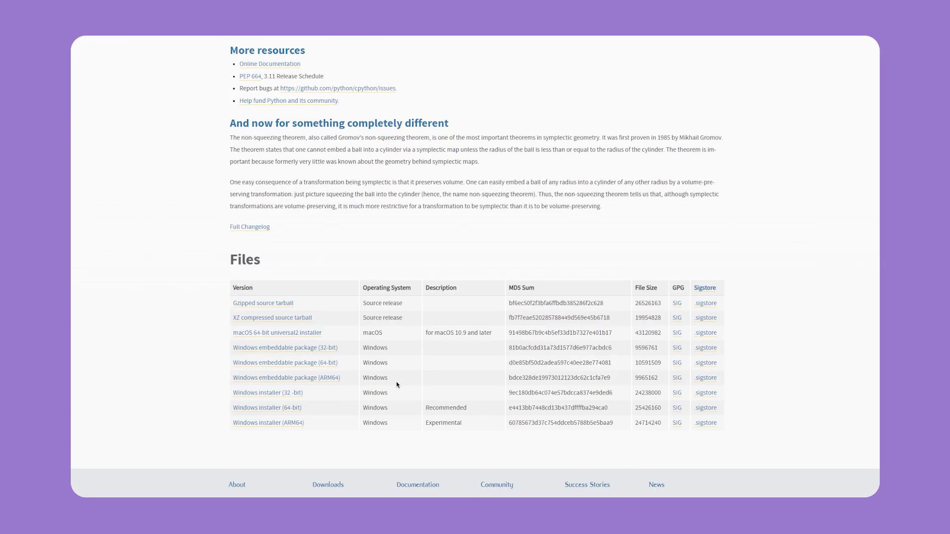
{"action": "left_click", "coordinate": [268, 408]}
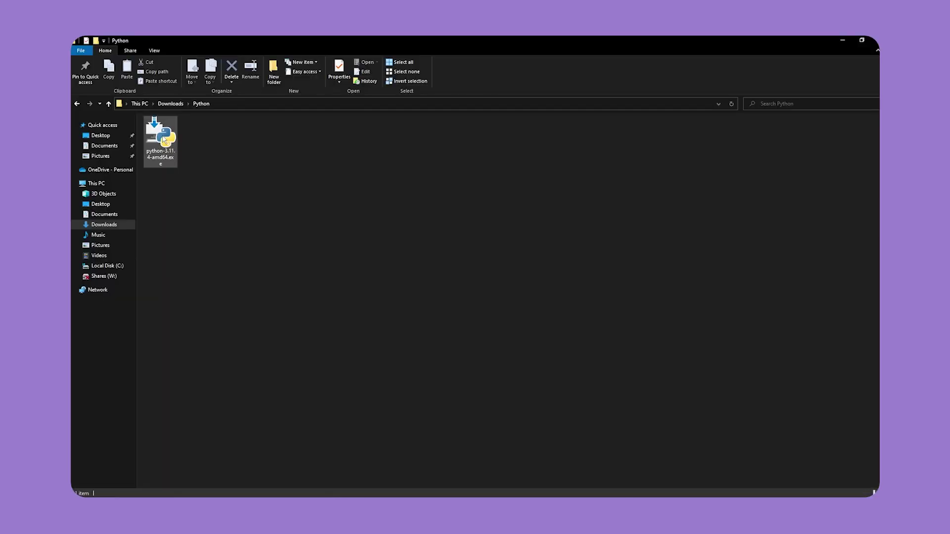
Run python-3.11.4-amd64.exe with Install Now, then close the installer after it succeeds
{"action": "double_click", "coordinate": [160, 138]}
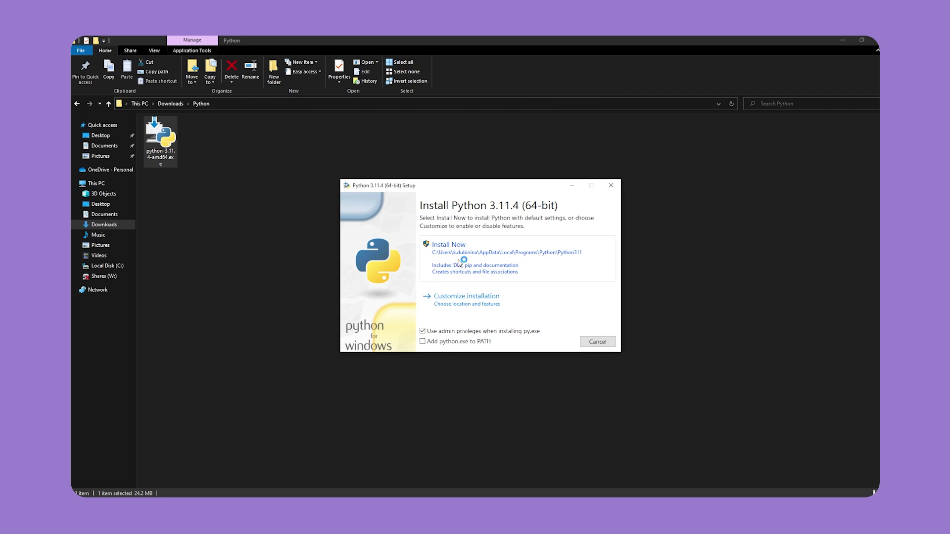
{"action": "left_click", "coordinate": [457, 261]}
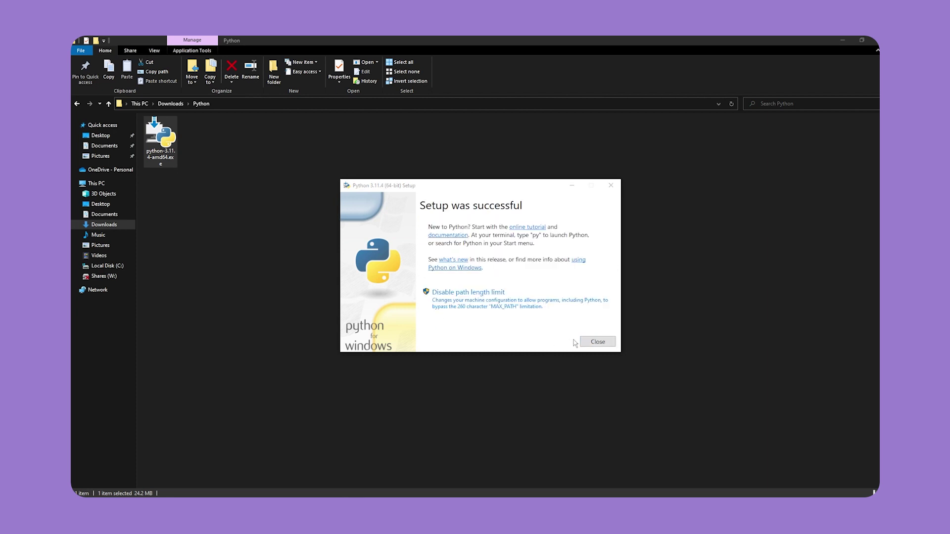
{"action": "left_click", "coordinate": [590, 343]}
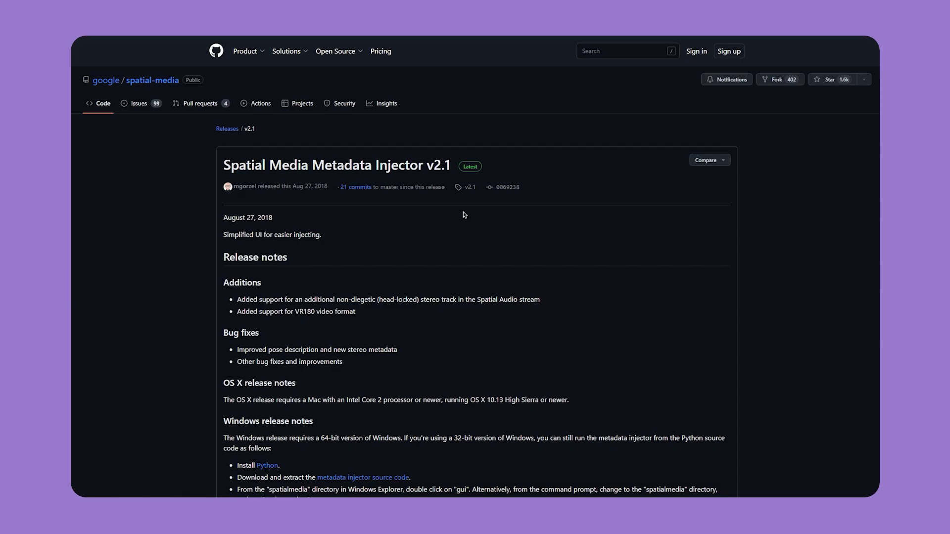
{"action": "scroll", "coordinate": [462, 215], "scroll_direction": "down", "scroll_amount": 3}
{"action": "scroll", "coordinate": [463, 215], "scroll_direction": "down", "scroll_amount": 3}
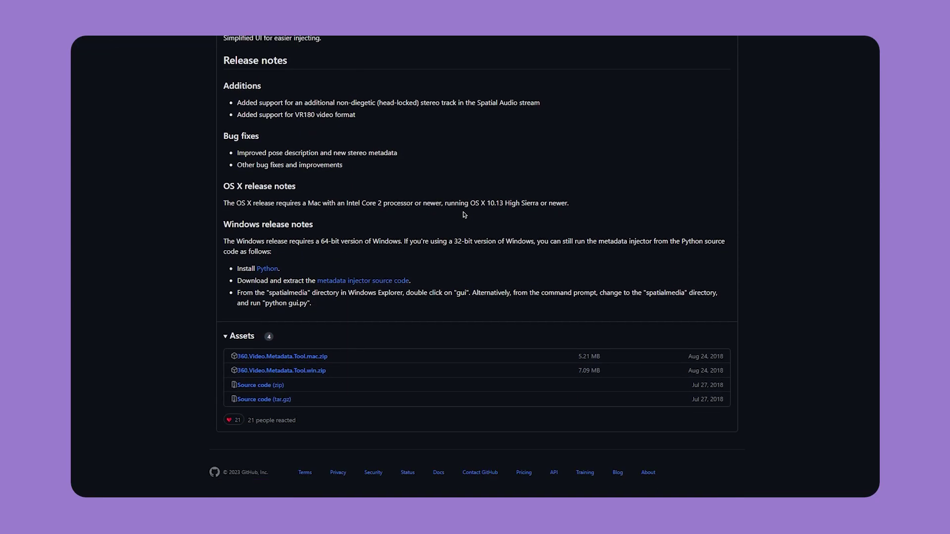
Download 360.Video.Metadata.Tool.win.zip from the release Assets
{"action": "left_click", "coordinate": [281, 372]}
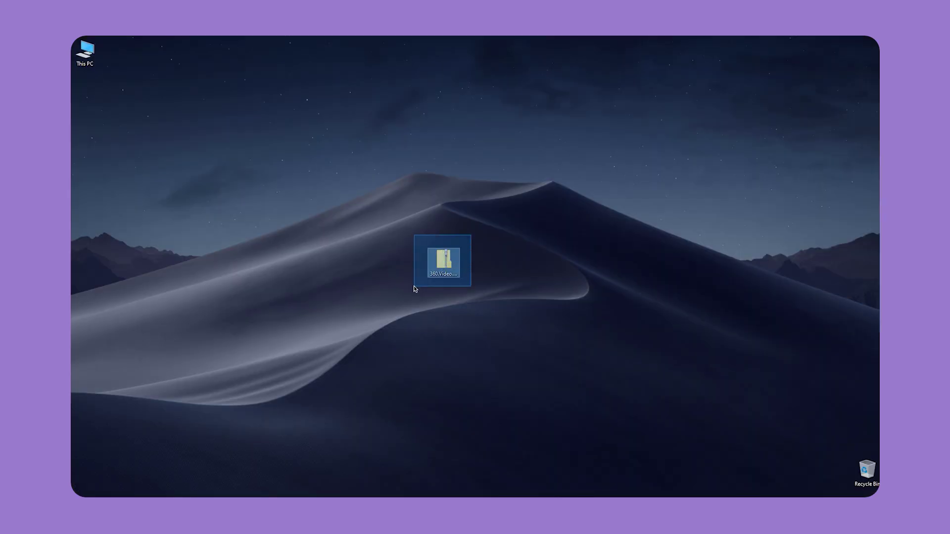
Extract the 360 Video Metadata Tool zip with 7-Zip and place Spatial Media Metadata Injector.exe beside it
{"action": "left_click", "coordinate": [444, 260]}
{"action": "right_click", "coordinate": [439, 272]}
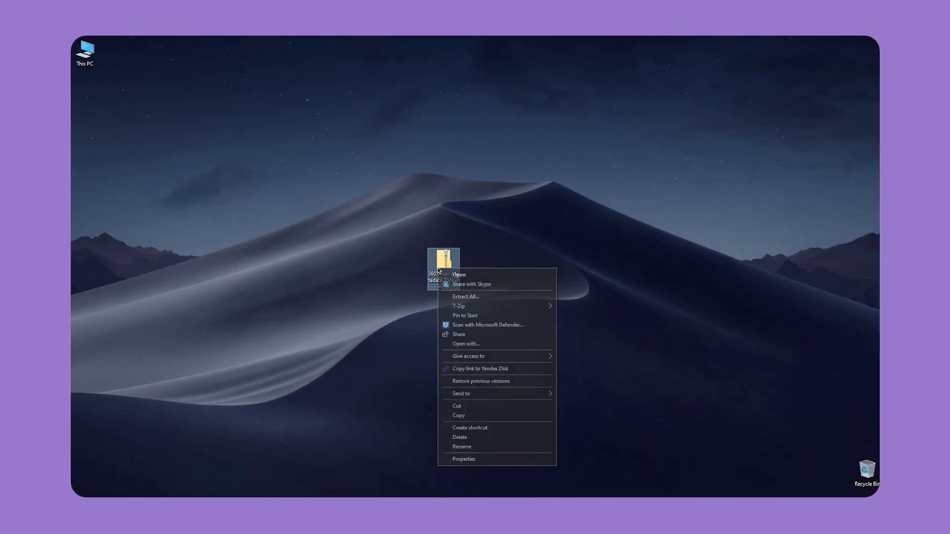
{"action": "mouse_move", "coordinate": [475, 305]}
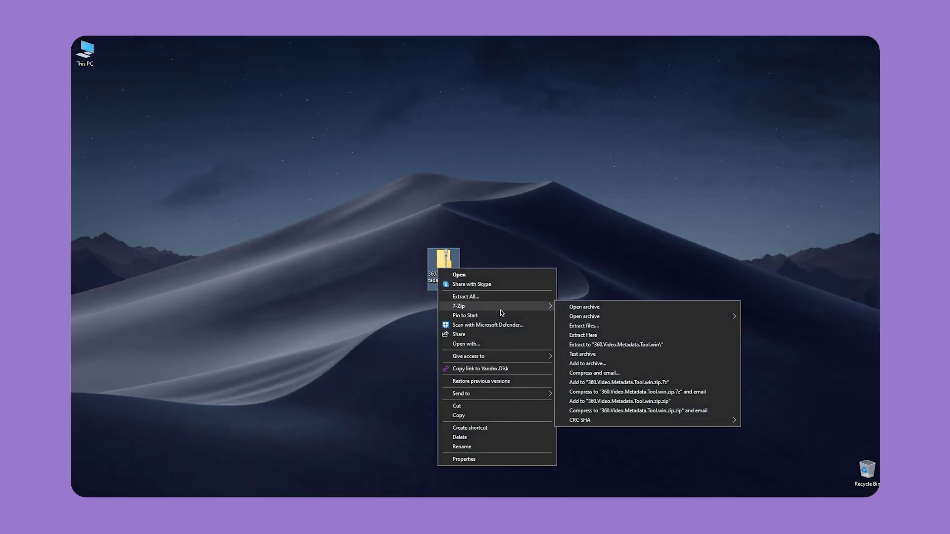
{"action": "left_click", "coordinate": [586, 335]}
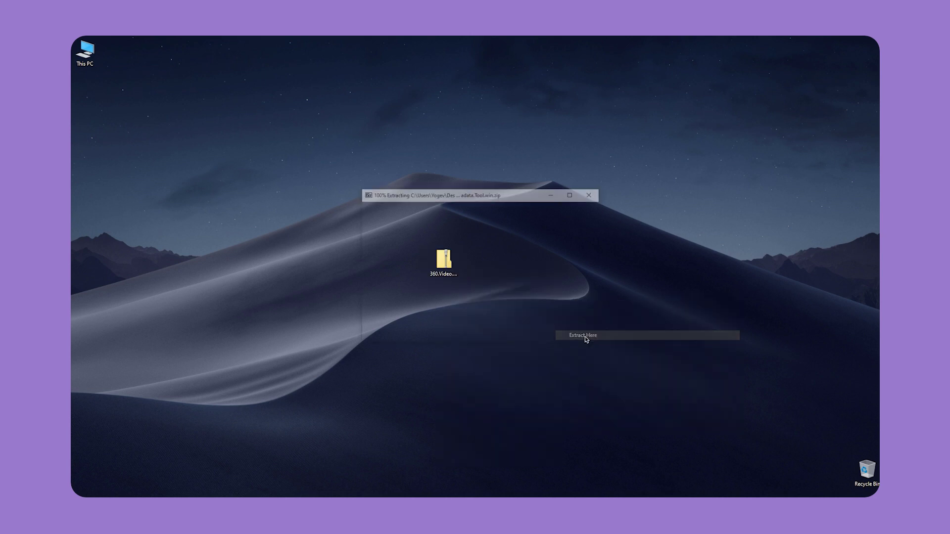
{"action": "left_click_drag", "start_coordinate": [84, 93], "coordinate": [476, 260]}
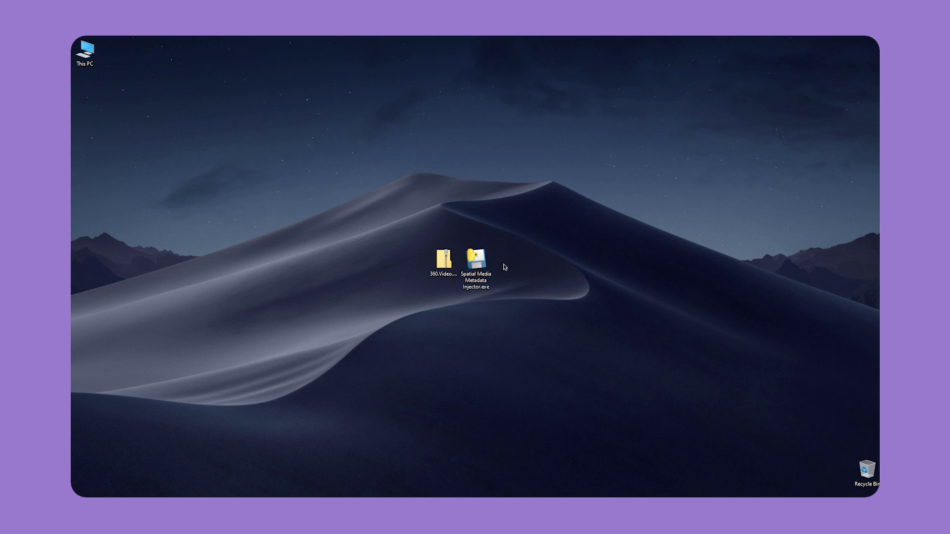
Mark result_video.mp4 as spherical 360 and save result_video_injected.mp4 to the Desktop
{"action": "double_click", "coordinate": [476, 263]}
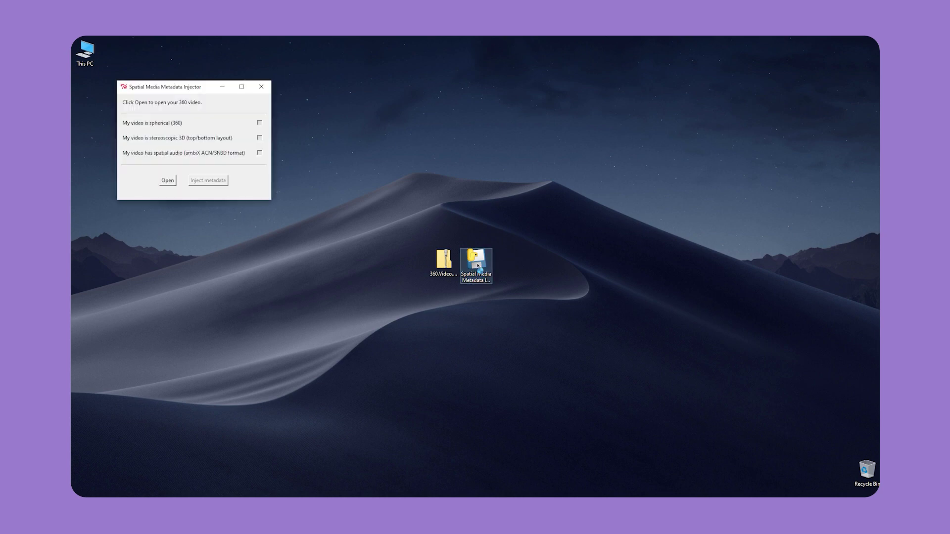
{"action": "left_click_drag", "start_coordinate": [185, 86], "coordinate": [302, 181]}
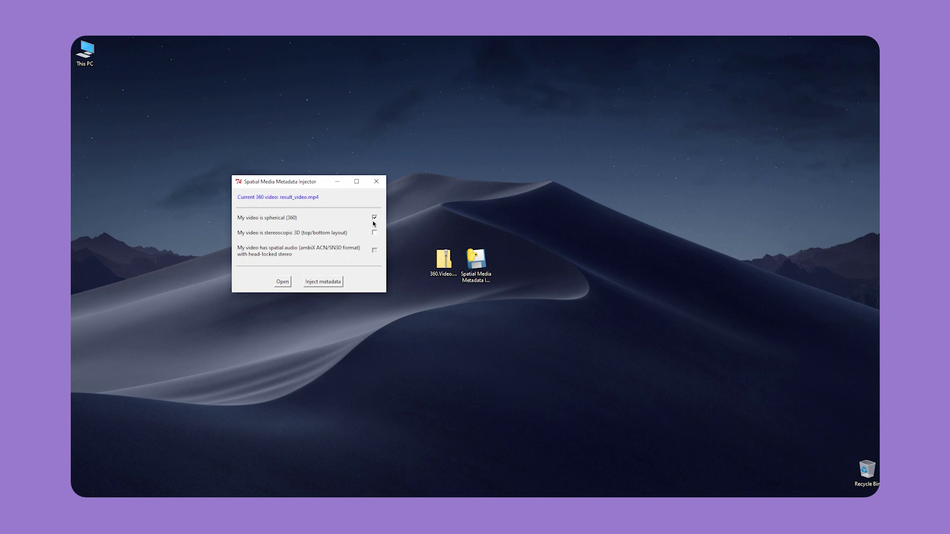
{"action": "left_click", "coordinate": [325, 282]}
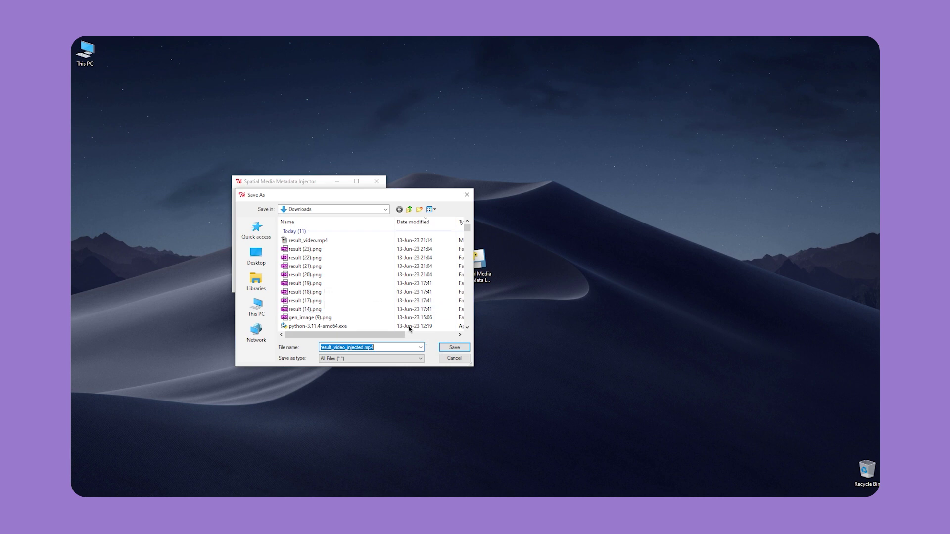
{"action": "left_click", "coordinate": [256, 256]}
{"action": "left_click", "coordinate": [453, 347]}
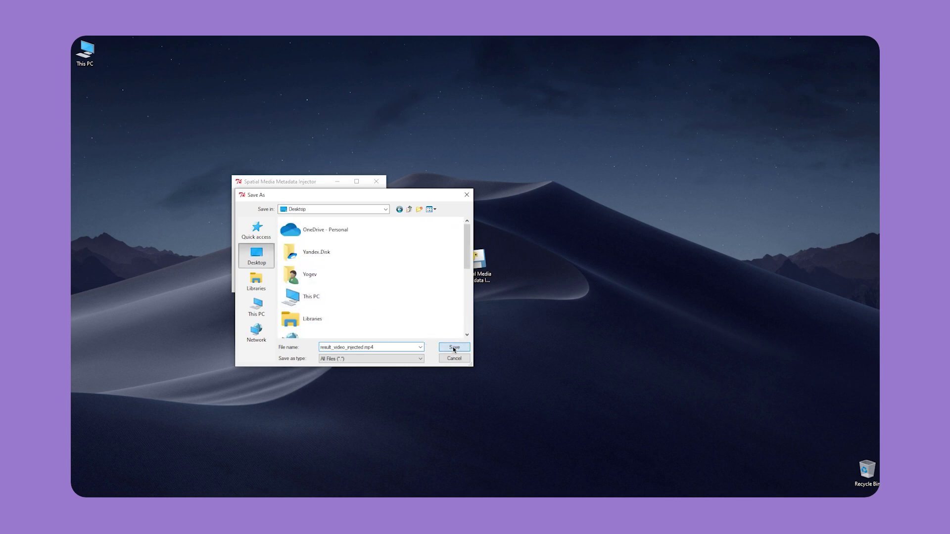
{"action": "left_click", "coordinate": [377, 181]}
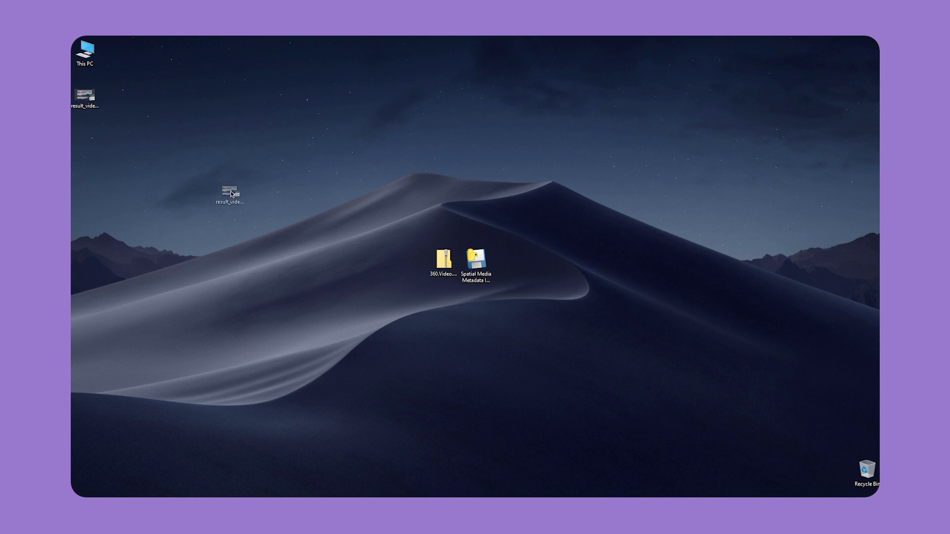
Place result_video_injected.mp4 beside the zip and injector on mid-desktop, then deselect it
{"action": "left_click_drag", "start_coordinate": [85, 94], "coordinate": [349, 265]}
{"action": "left_click_drag", "start_coordinate": [277, 216], "coordinate": [371, 294]}
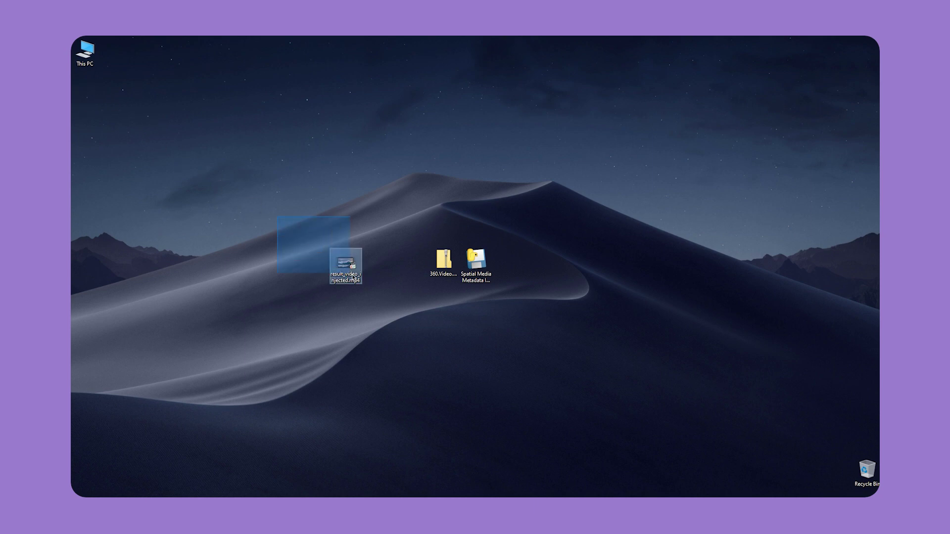
{"action": "left_click", "coordinate": [386, 305]}
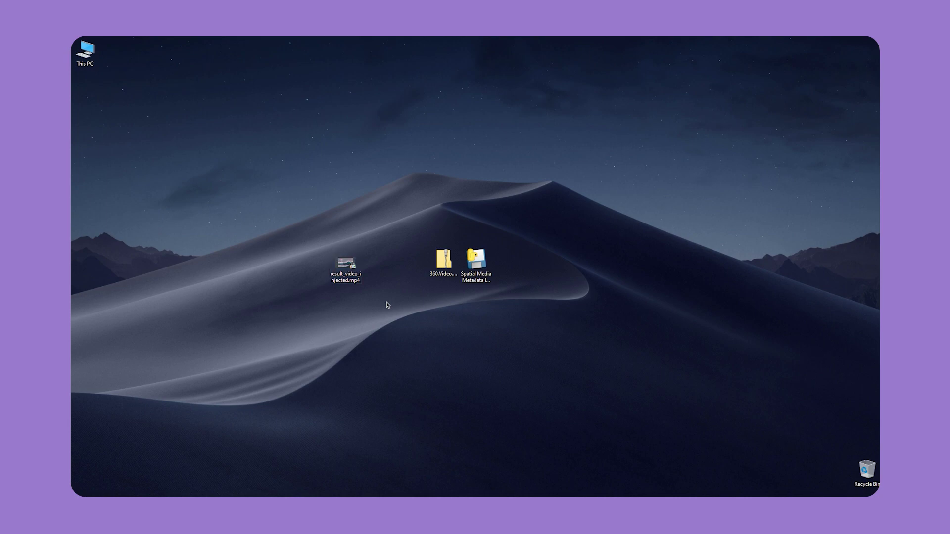